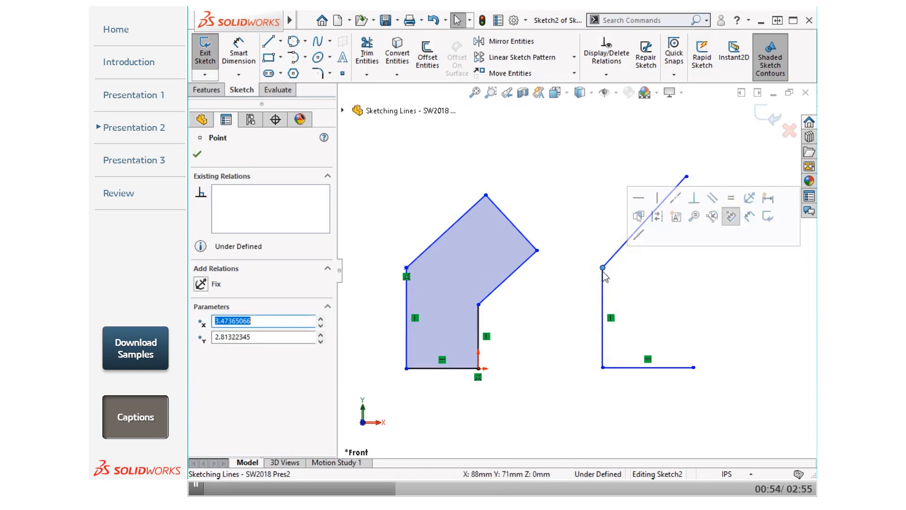
{"action": "key", "text": "XF86AudioMute"}
{"action": "key", "text": "XF86AudioMute"}
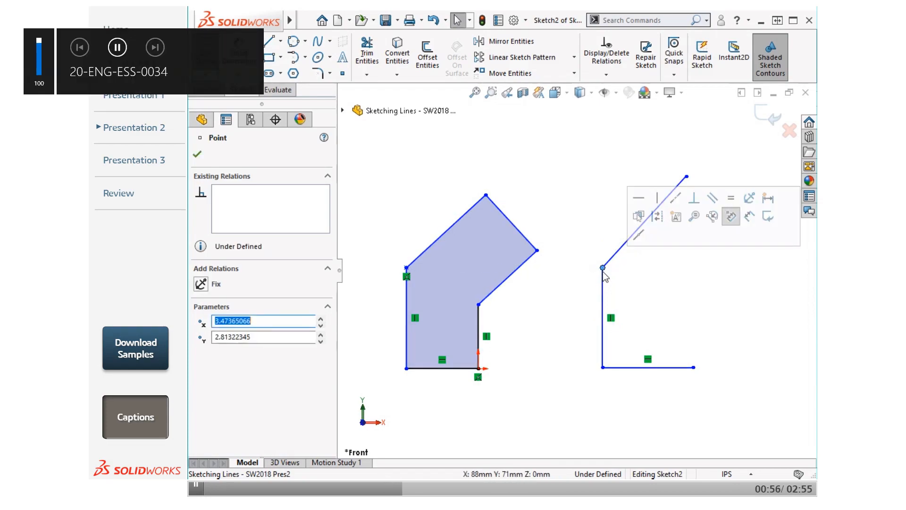
{"action": "key", "text": "XF86AudioLowerVolume"}
{"action": "key", "text": "XF86AudioLowerVolume"}
{"action": "key", "text": "XF86AudioLowerVolume"}
{"action": "key", "text": "XF86AudioLowerVolume"}
{"action": "key", "text": "XF86AudioLowerVolume"}
{"action": "key", "text": "XF86AudioLowerVolume"}
{"action": "key", "text": "XF86AudioLowerVolume"}
{"action": "key", "text": "XF86AudioLowerVolume"}
{"action": "key", "text": "XF86AudioLowerVolume"}
{"action": "key", "text": "XF86AudioLowerVolume"}
{"action": "key", "text": "XF86AudioLowerVolume"}
{"action": "key", "text": "XF86AudioLowerVolume"}
{"action": "key", "text": "XF86AudioLowerVolume"}
{"action": "key", "text": "XF86AudioLowerVolume"}
{"action": "key", "text": "XF86AudioLowerVolume"}
{"action": "key", "text": "XF86AudioLowerVolume"}
{"action": "key", "text": "XF86AudioLowerVolume"}
{"action": "key", "text": "XF86AudioLowerVolume"}
{"action": "key", "text": "XF86AudioLowerVolume"}
{"action": "key", "text": "XF86AudioLowerVolume"}
{"action": "key", "text": "XF86AudioLowerVolume"}
{"action": "key", "text": "XF86AudioLowerVolume"}
{"action": "key", "text": "XF86AudioLowerVolume"}
{"action": "key", "text": "XF86AudioLowerVolume"}
{"action": "key", "text": "XF86AudioLowerVolume"}
{"action": "key", "text": "XF86AudioLowerVolume"}
{"action": "key", "text": "XF86AudioLowerVolume"}
{"action": "key", "text": "XF86AudioLowerVolume"}
{"action": "key", "text": "XF86AudioLowerVolume"}
{"action": "key", "text": "XF86AudioRaiseVolume"}
{"action": "key", "text": "XF86AudioRaiseVolume"}
{"action": "key", "text": "XF86AudioRaiseVolume"}
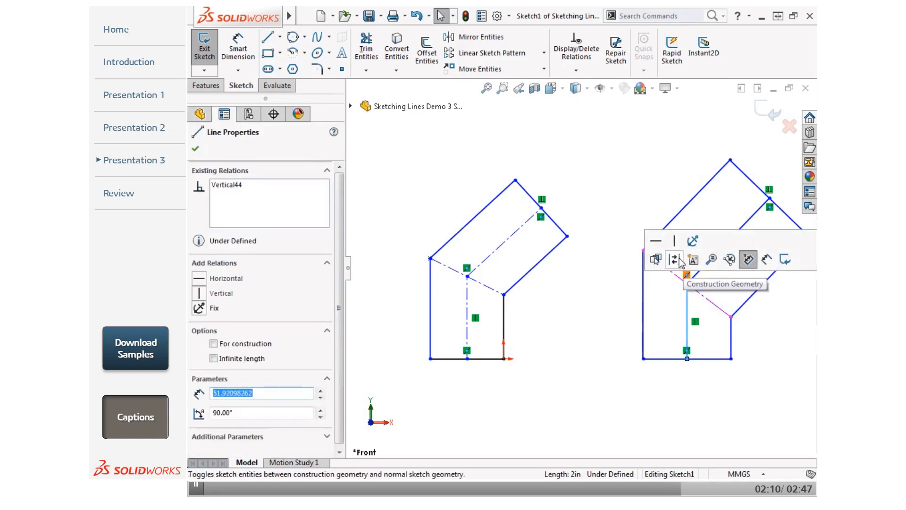
{"action": "key", "text": "XF86AudioRaiseVolume"}
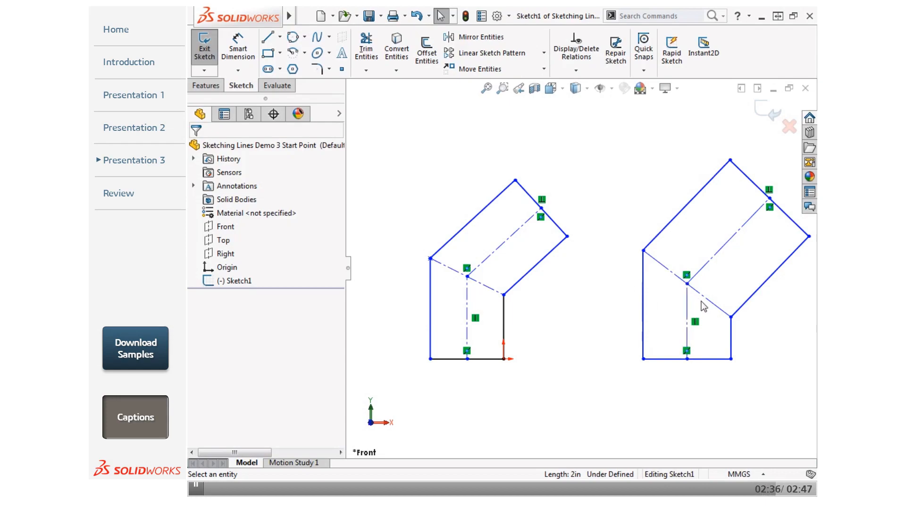
Convert the three construction lines inside the right-hand angled profile back to normal sketch lines.
{"action": "mouse_move", "coordinate": [698, 304]}
{"action": "left_mouse_down"}
{"action": "mouse_move", "coordinate": [678, 284]}
{"action": "mouse_move", "coordinate": [676, 262]}
{"action": "left_mouse_up"}
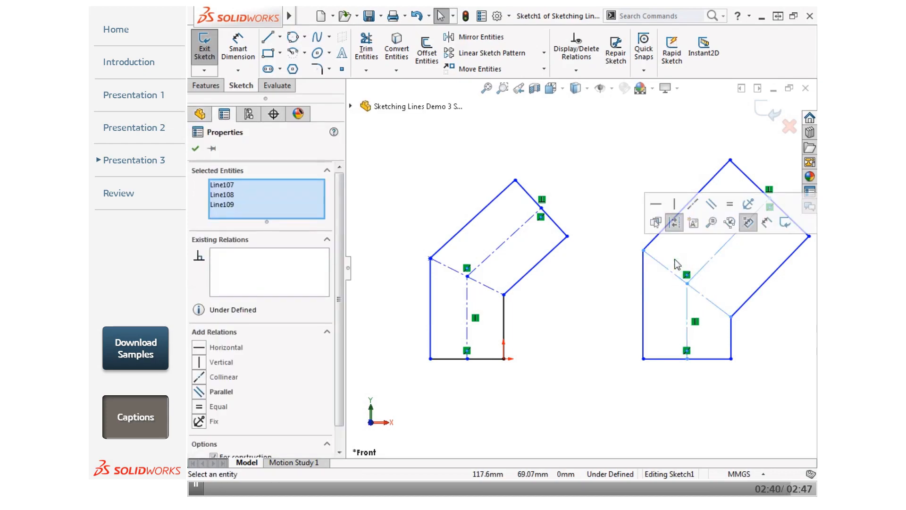
{"action": "left_click", "coordinate": [748, 222]}
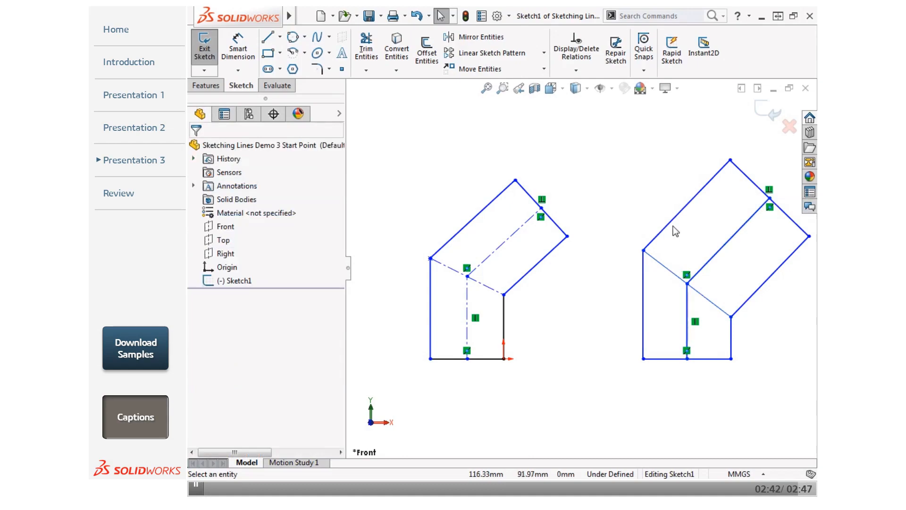